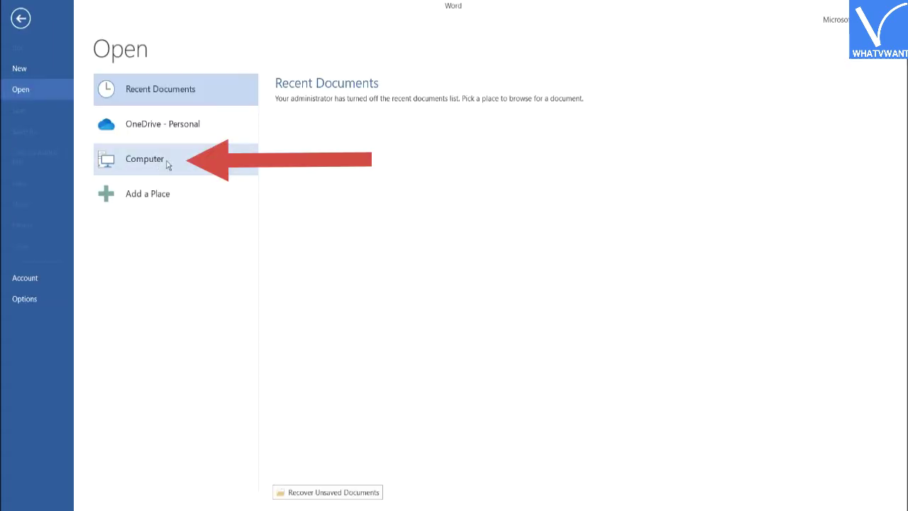
- Open the PDF "project documrnt (2)" from the Documents folder, converting it to an editable Word document, and switch it to editing view
click(168, 164)
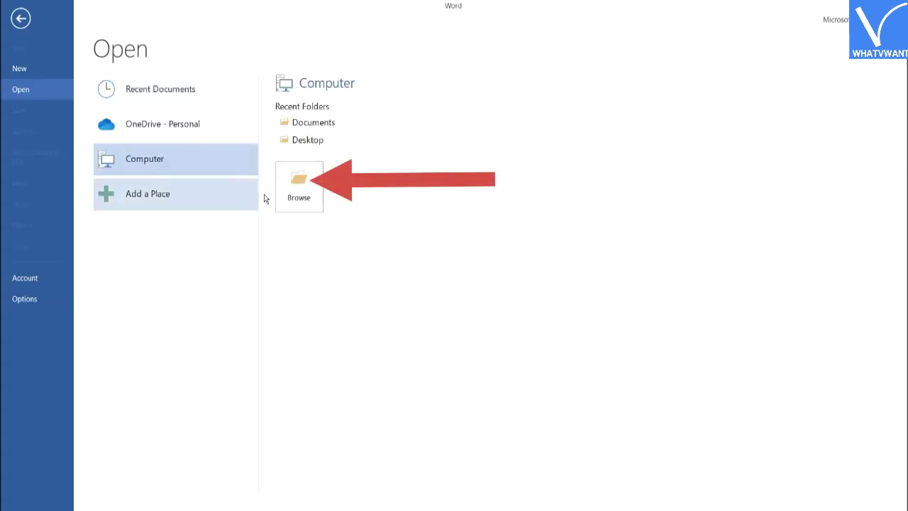
click(286, 186)
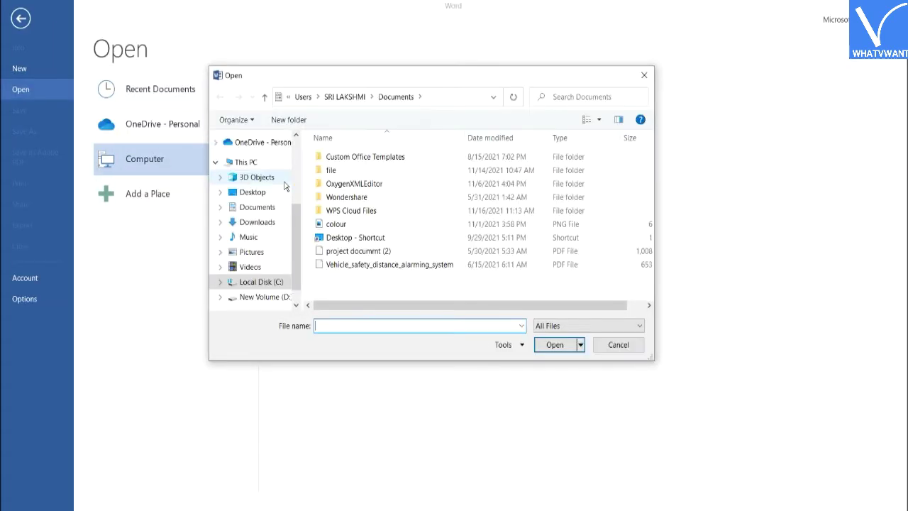
double_click(409, 252)
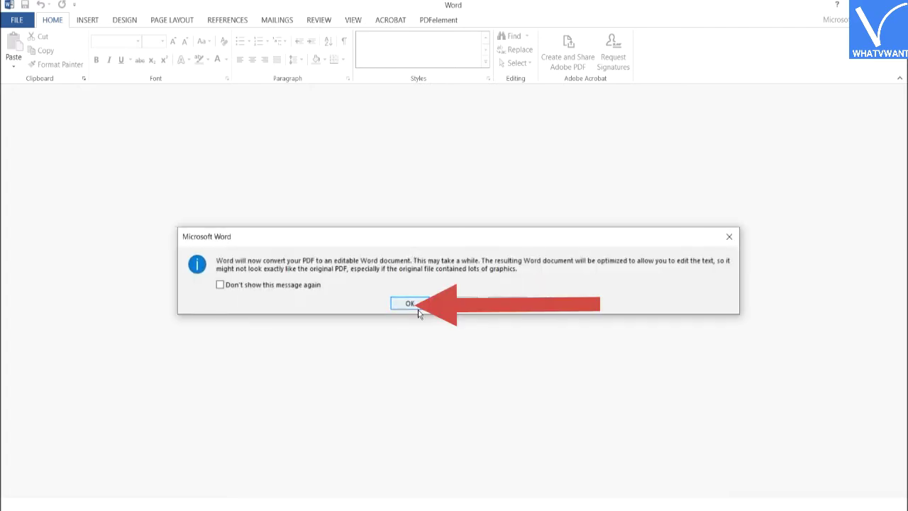
click(410, 303)
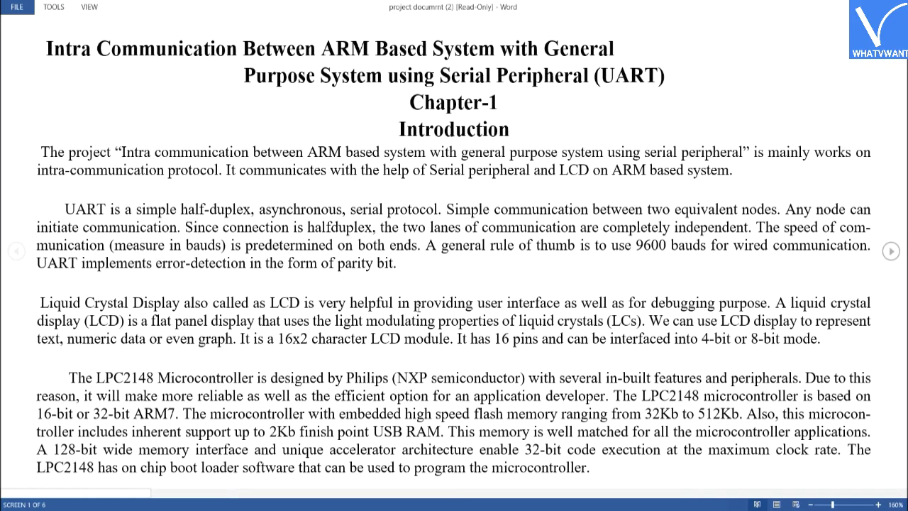
click(91, 8)
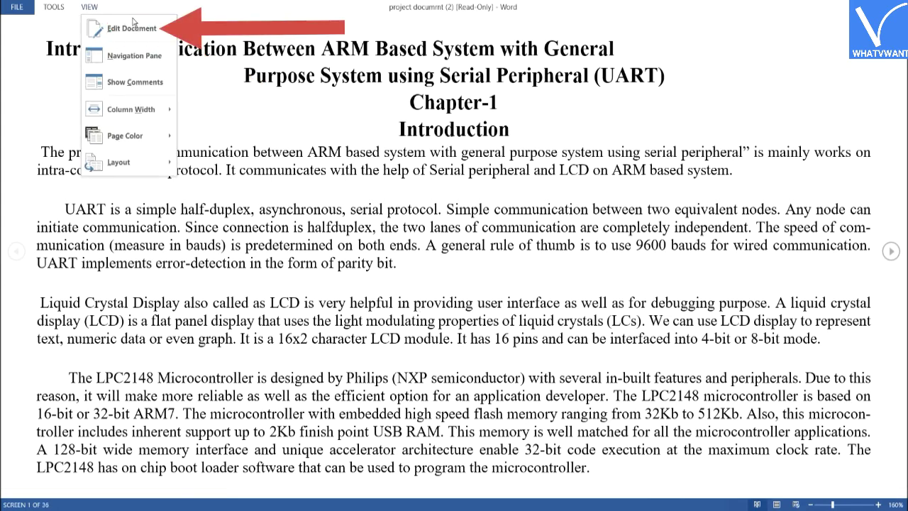
click(132, 29)
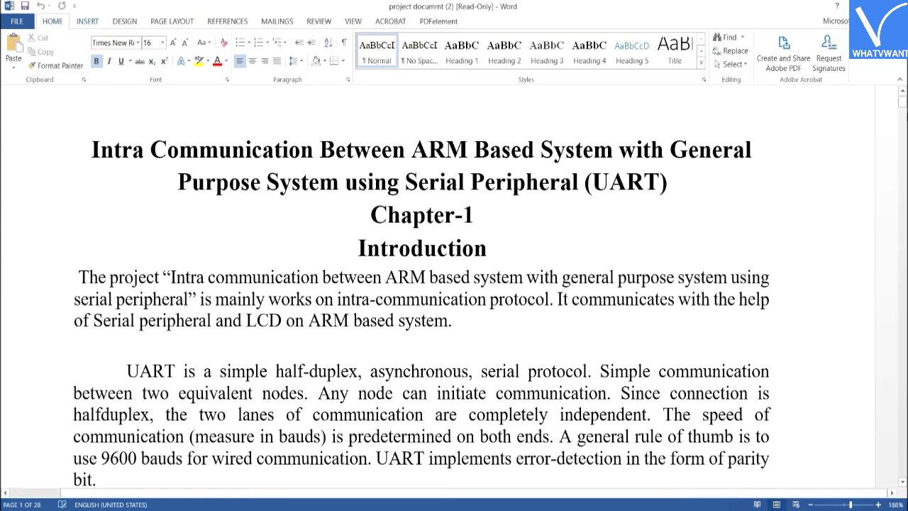
- Insert the picture "chip" from the Downloads folder below the last paragraph on page 1
drag(905, 104, 905, 105)
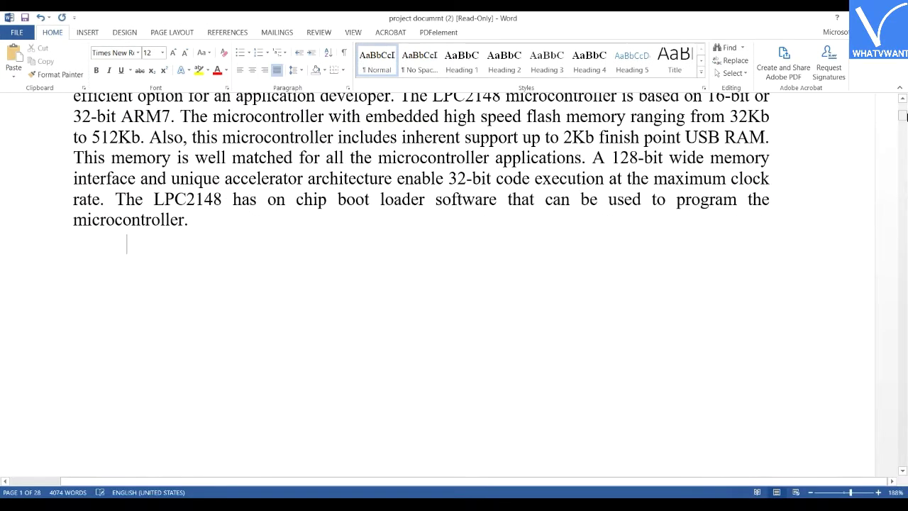
click(87, 32)
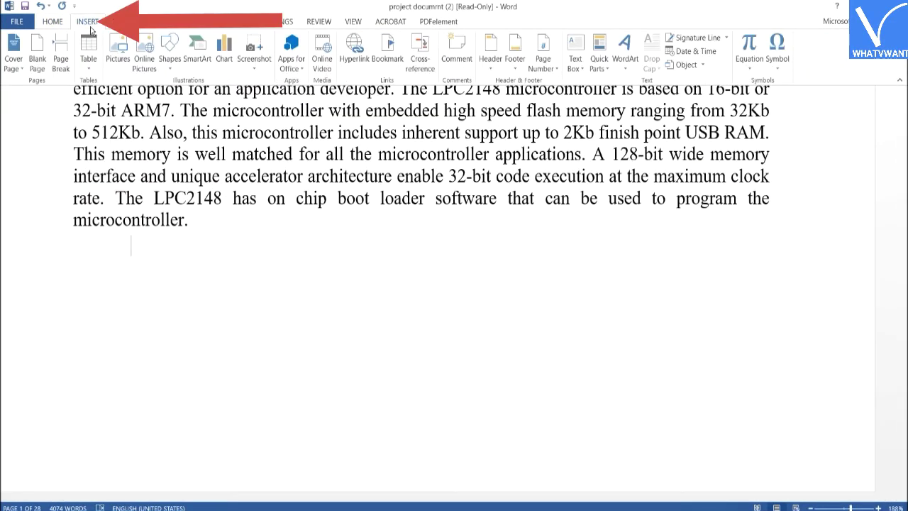
click(123, 71)
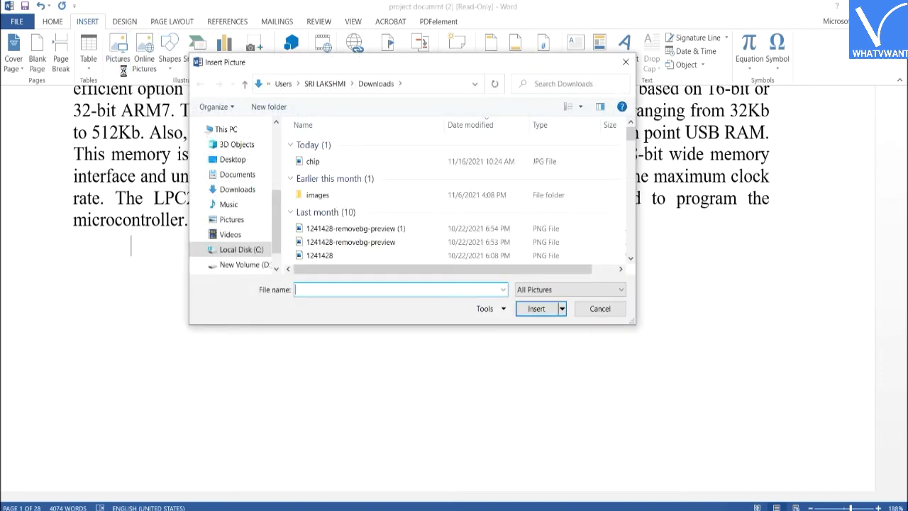
double_click(331, 168)
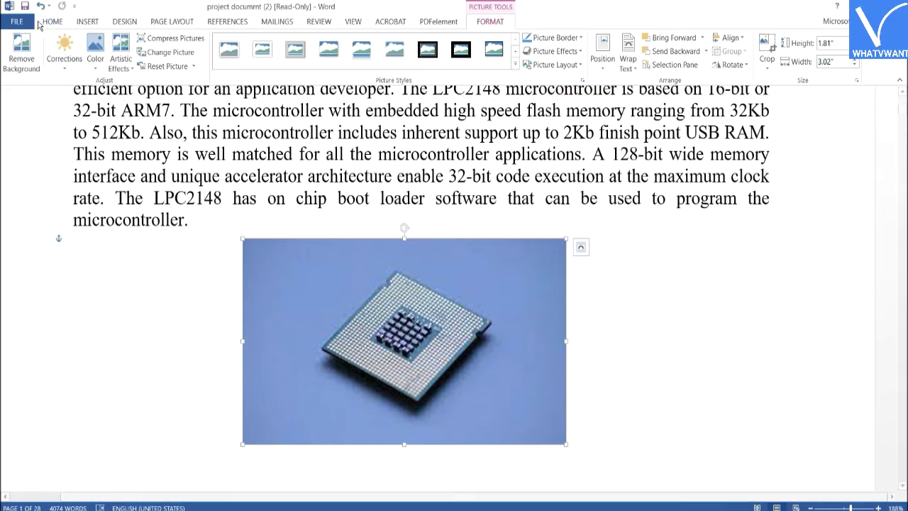
- Save the edited file in the Documents folder as a PDF named "document"
click(25, 7)
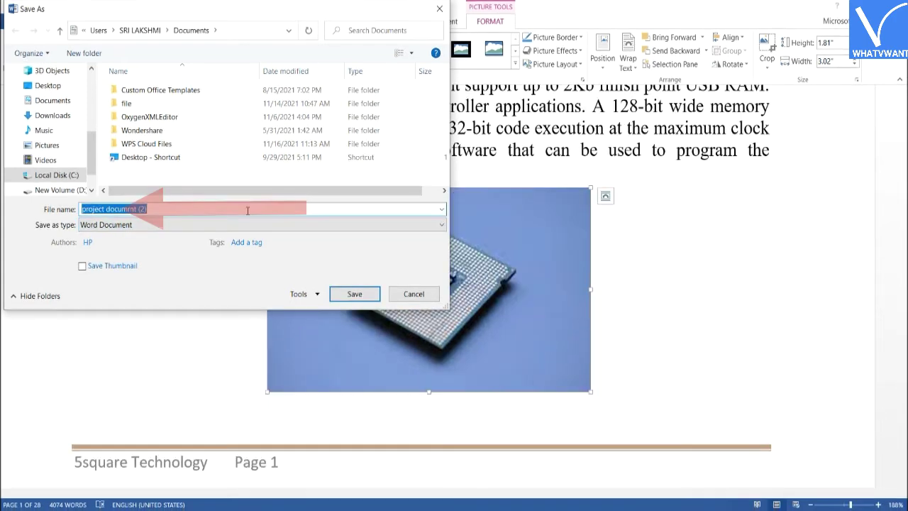
text(document)
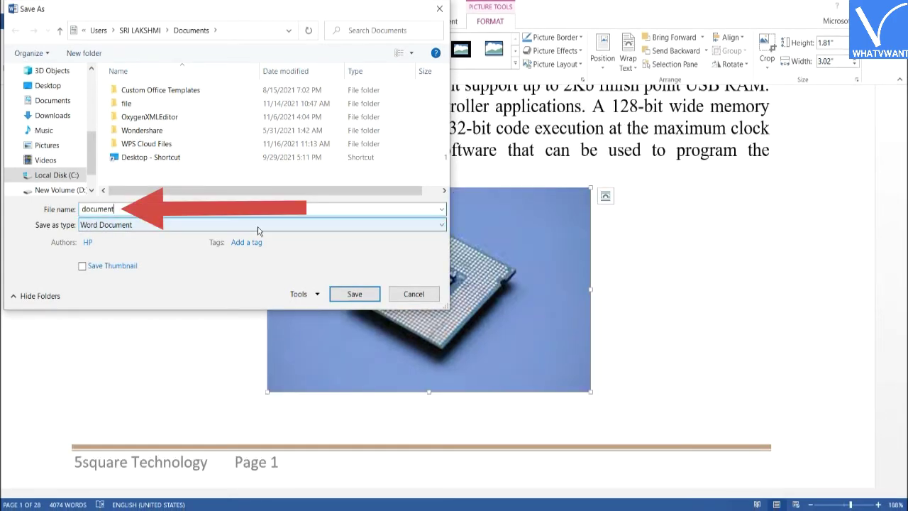
click(259, 228)
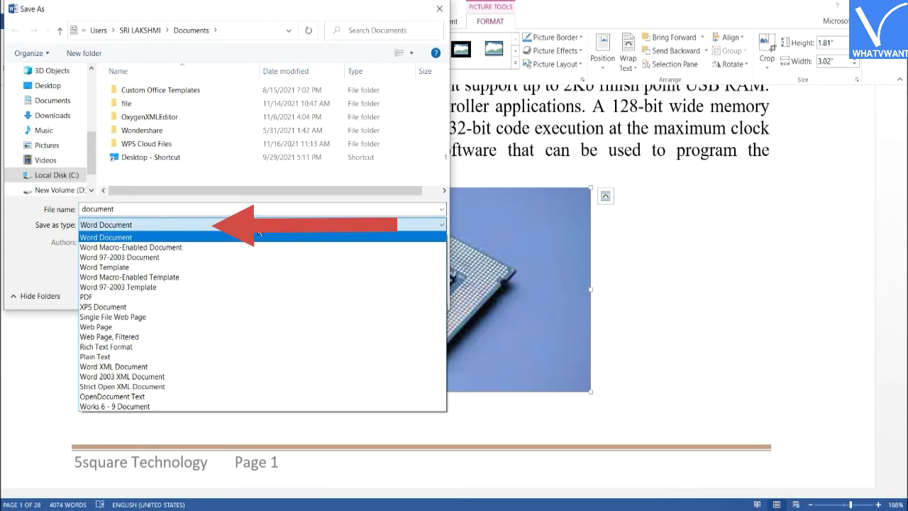
click(250, 297)
click(356, 331)
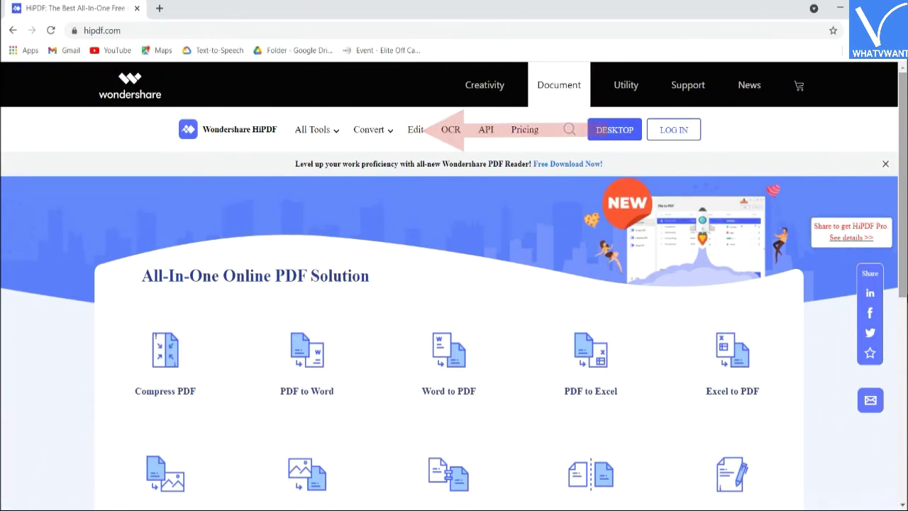
- In the browser on hipdf.com, go to the online PDF editor and upload the project document PDF
click(415, 129)
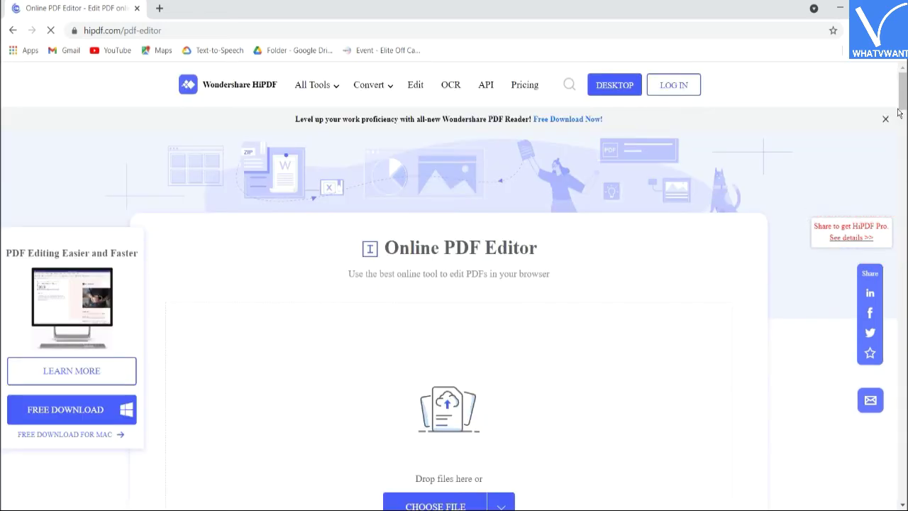
scroll(448, 284, down, 4)
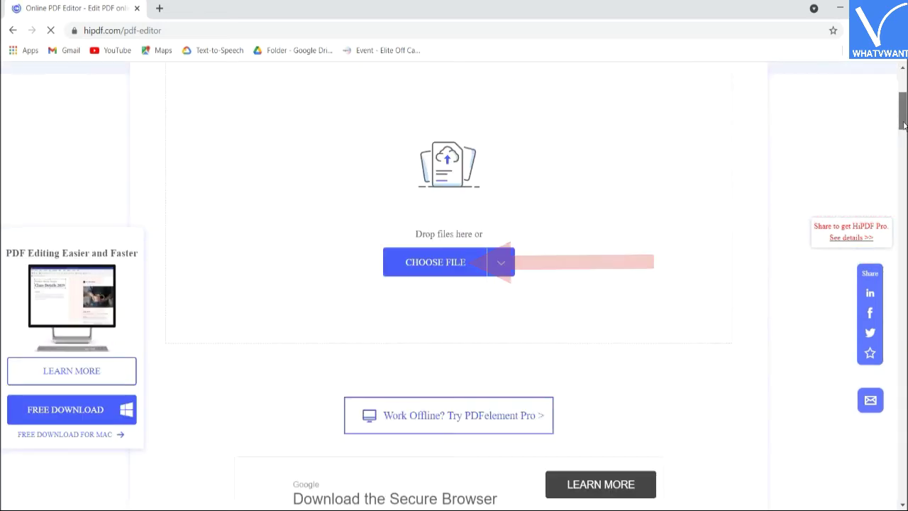
click(453, 273)
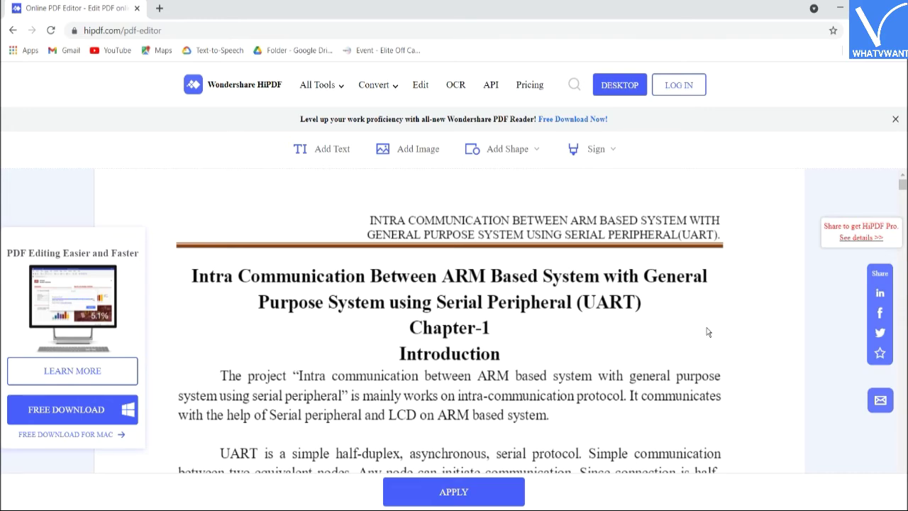
- Add the chip image from the Downloads folder, place it below page 1's last paragraph, and apply the edit
scroll(707, 332, down, 8)
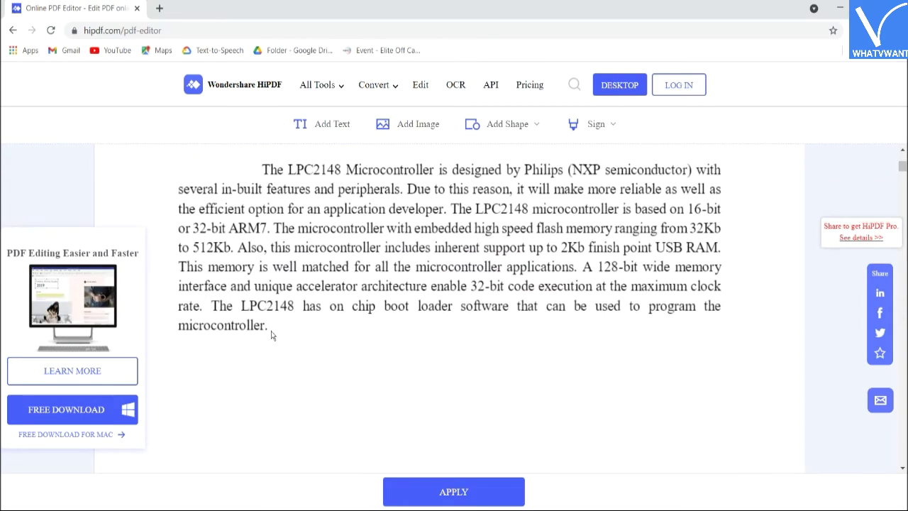
click(418, 125)
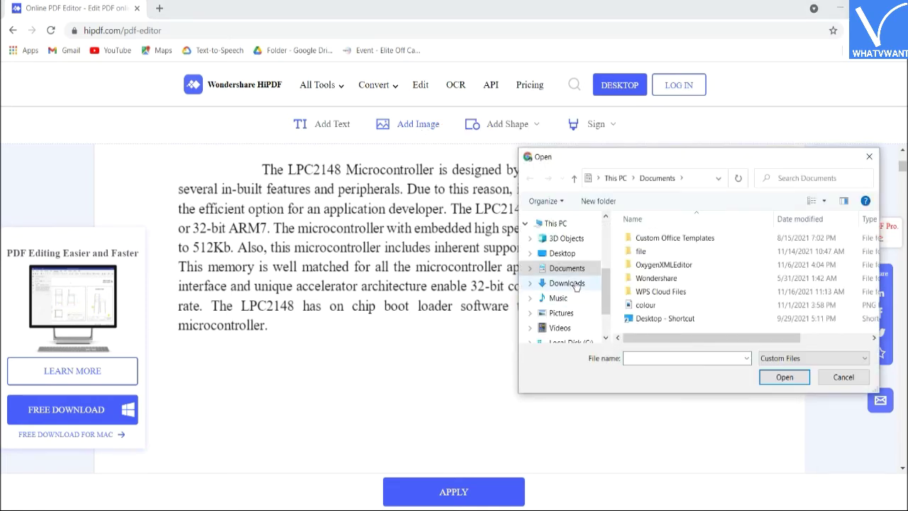
click(567, 283)
double_click(649, 298)
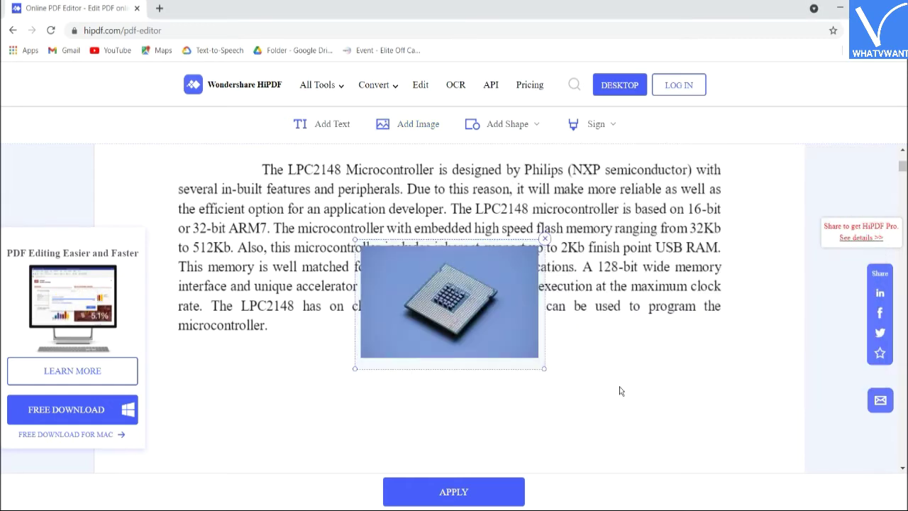
drag(462, 295, 445, 386)
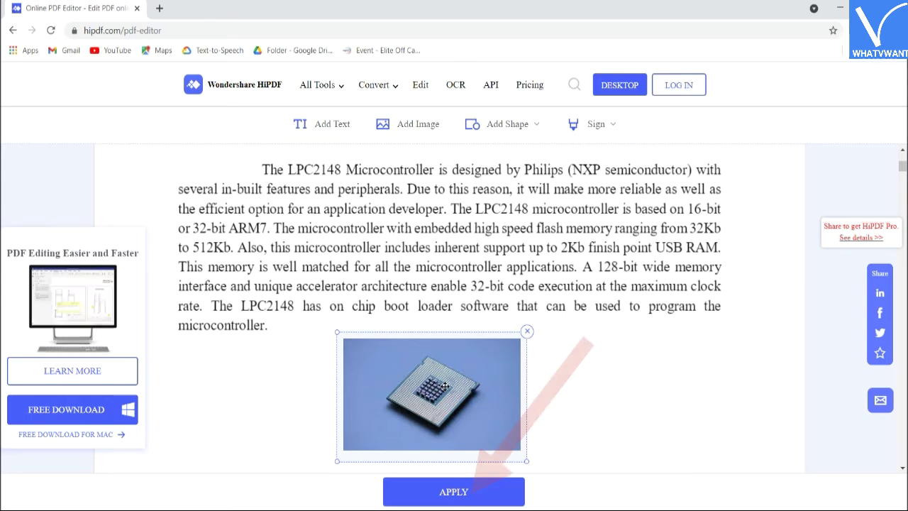
click(480, 495)
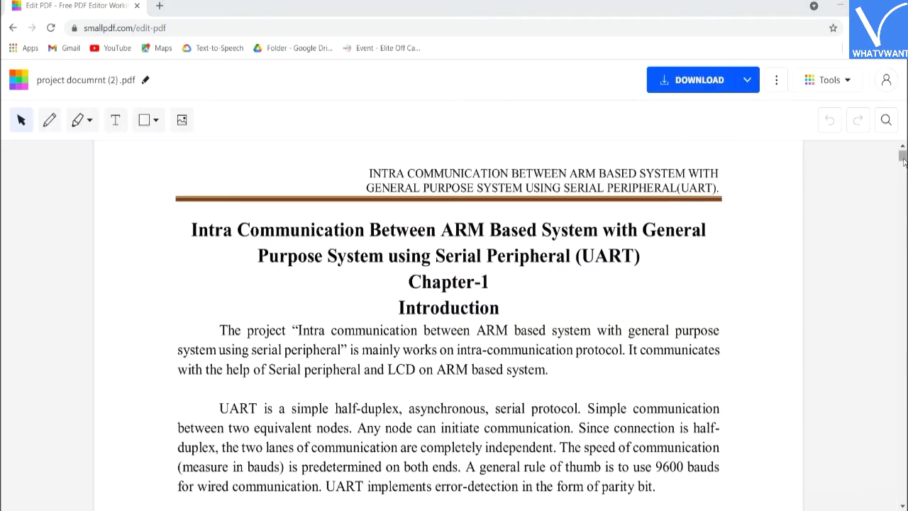
- In Smallpdf's PDF editor, add the chip image from the Downloads folder and place it below page 1's last paragraph
scroll(903, 160, down, 10)
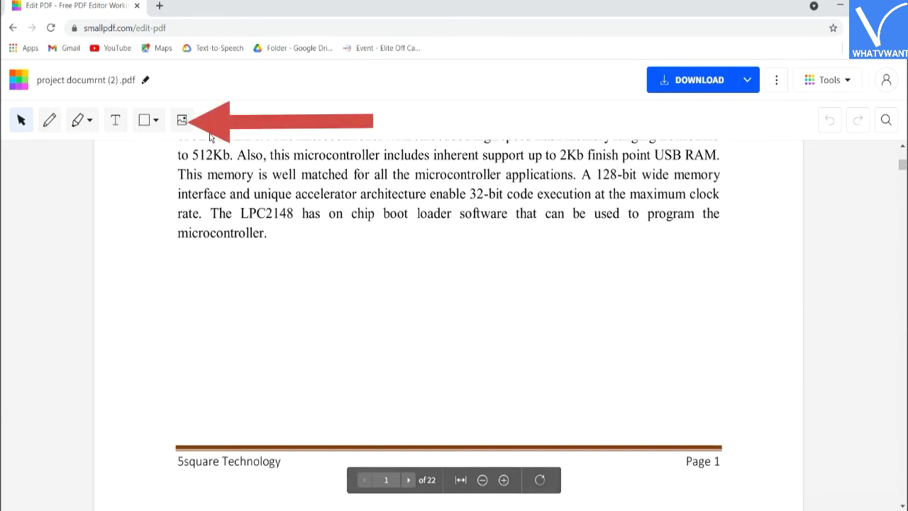
click(182, 120)
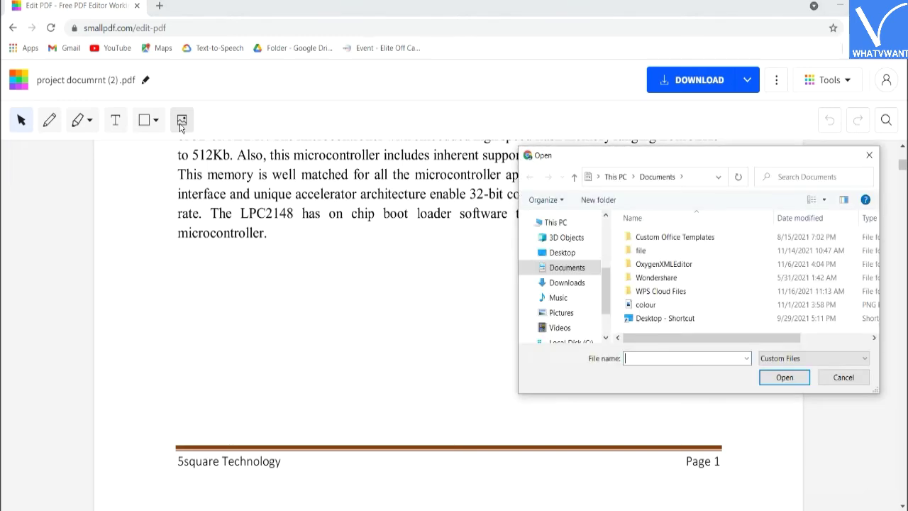
click(566, 285)
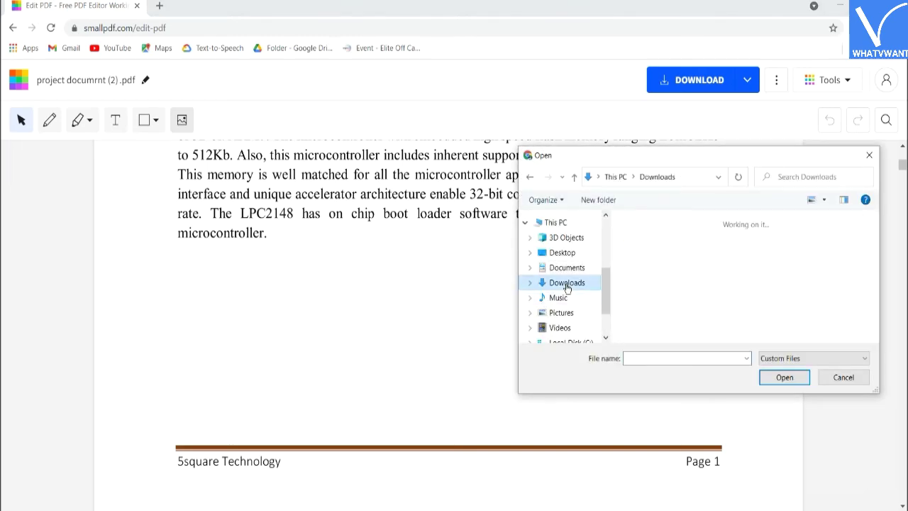
double_click(671, 275)
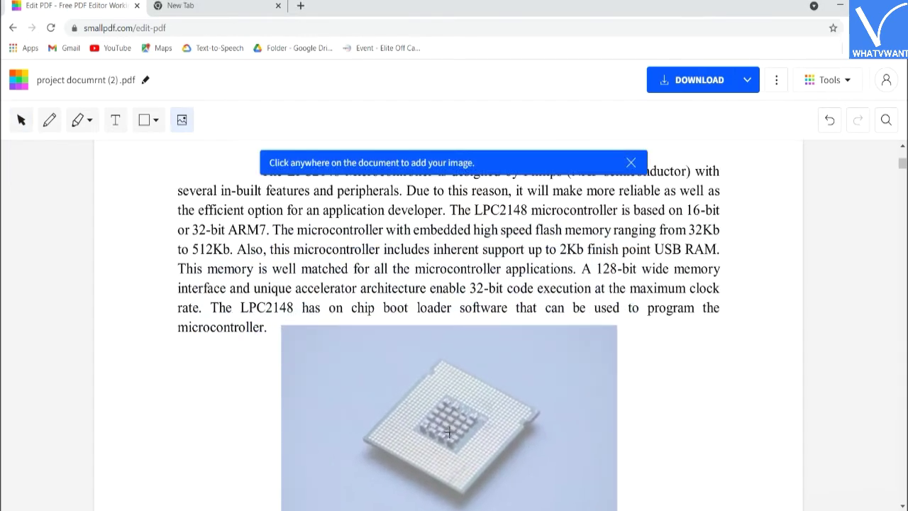
click(455, 431)
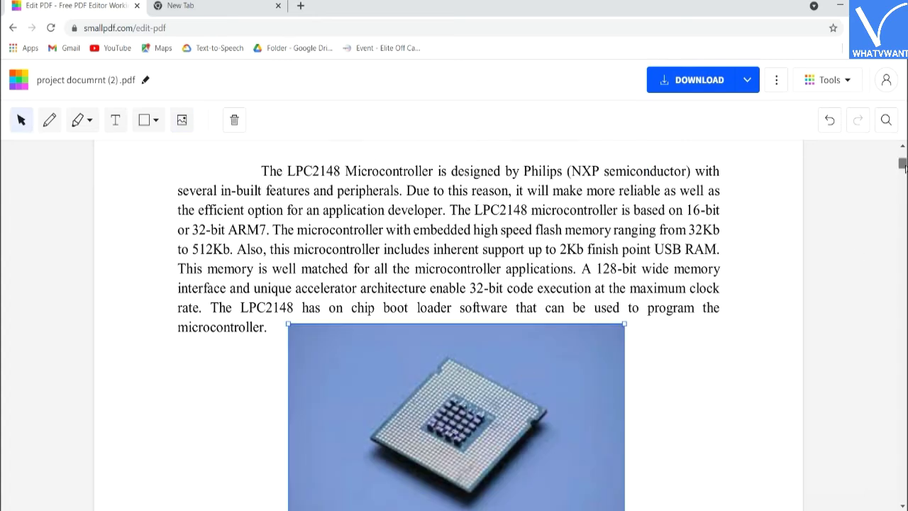
- Shrink the placed chip image from its corner and shift it slightly to the right beneath the paragraph
scroll(902, 164, down, 1)
drag(624, 444, 491, 358)
drag(391, 330, 437, 341)
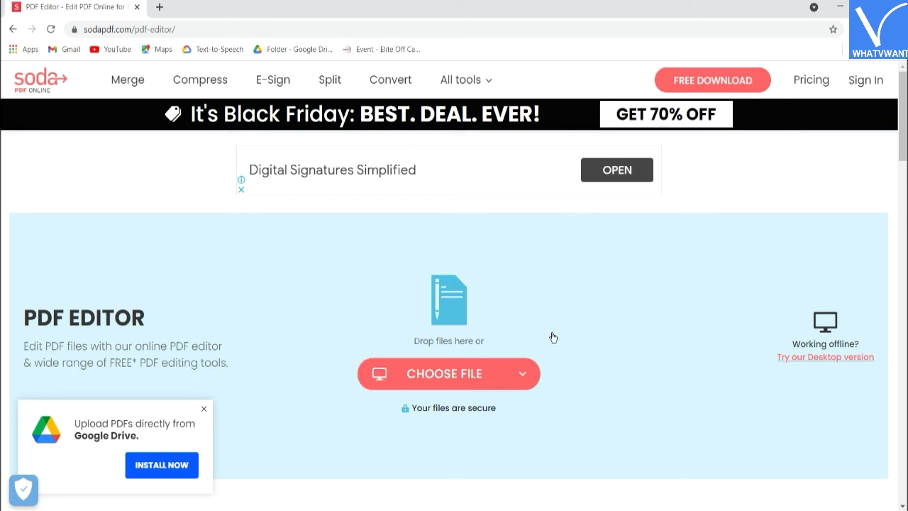
- In Soda PDF's online editor, open the project document PDF and insert the Downloads chip image below page 1's last paragraph in edit mode
click(525, 378)
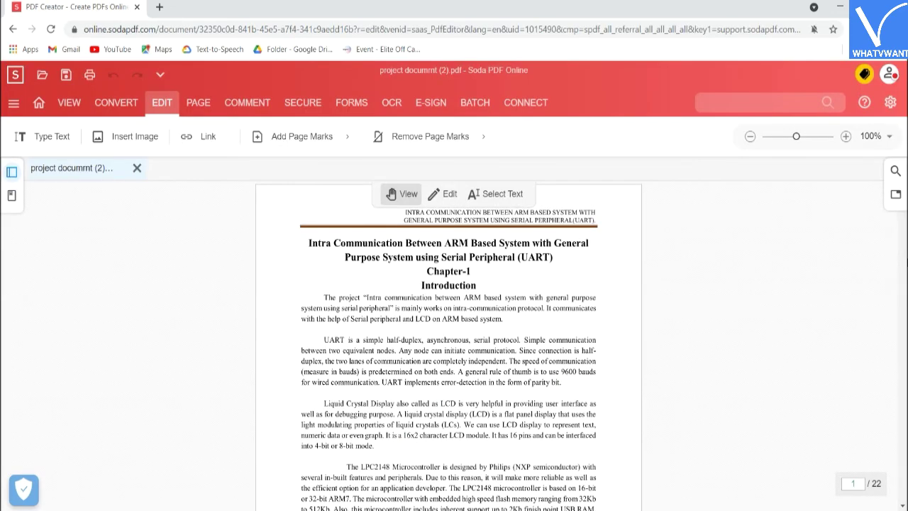
scroll(448, 319, down, 5)
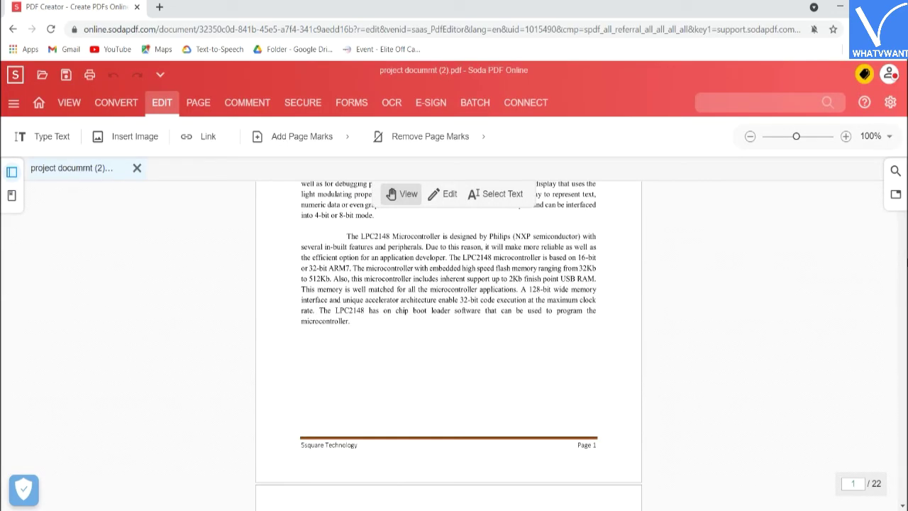
click(134, 137)
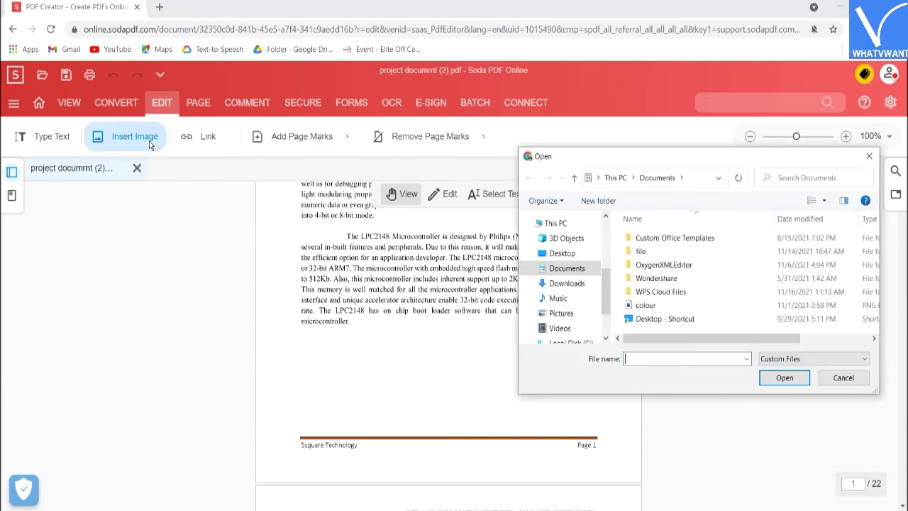
click(573, 284)
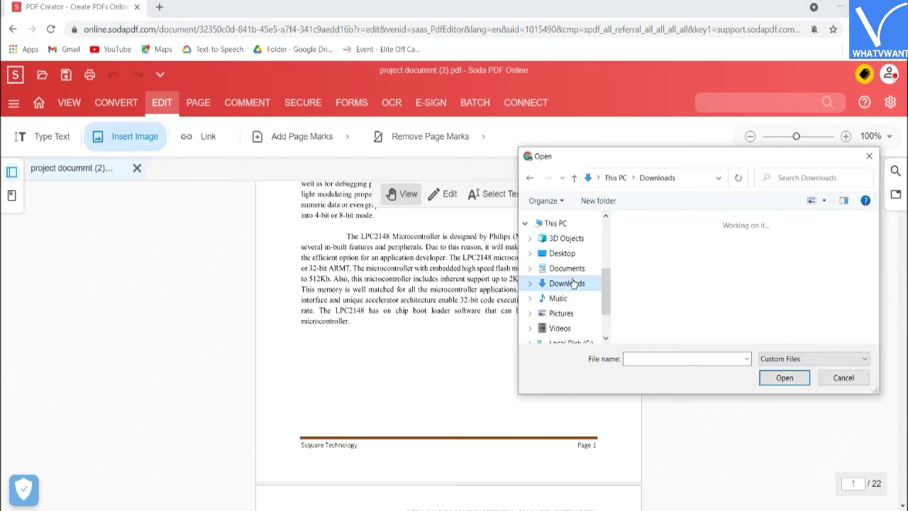
double_click(663, 276)
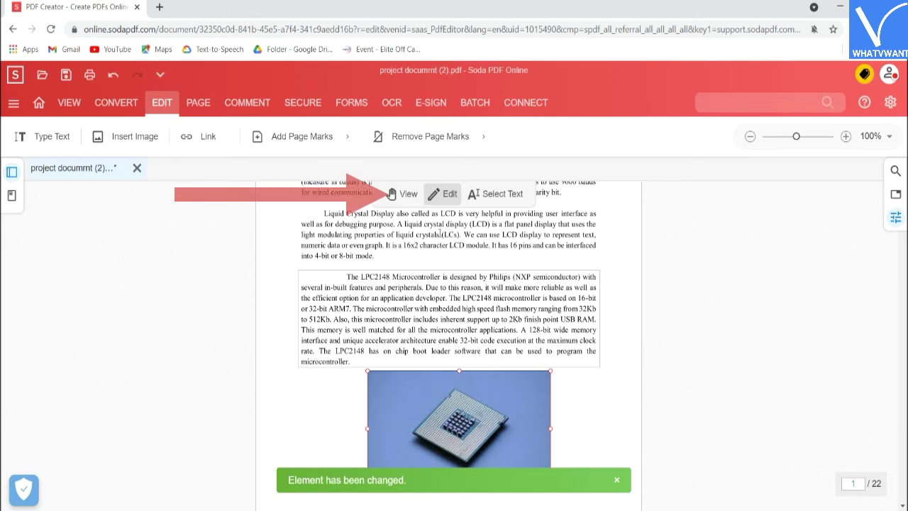
click(447, 203)
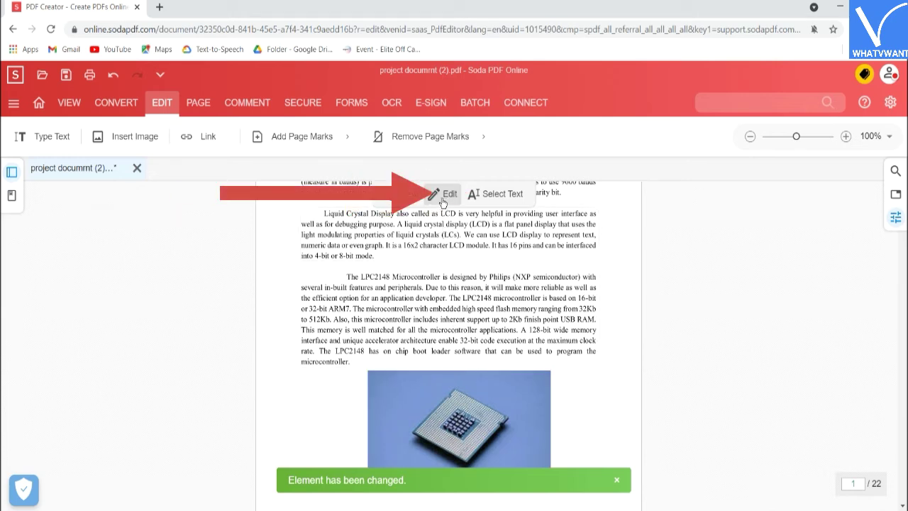
click(446, 416)
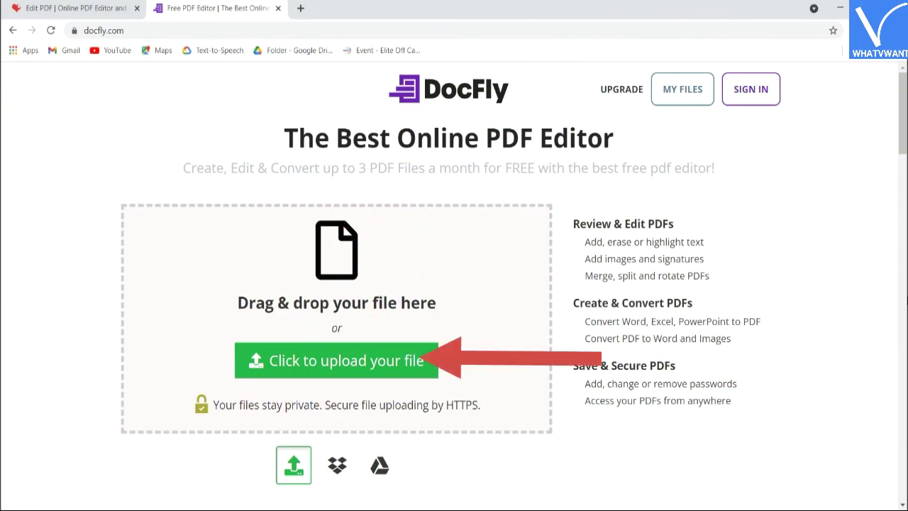
- Upload "project documrnt (2)" from the Documents folder to DocFly and open the older listed copy in the PDF editor
click(398, 361)
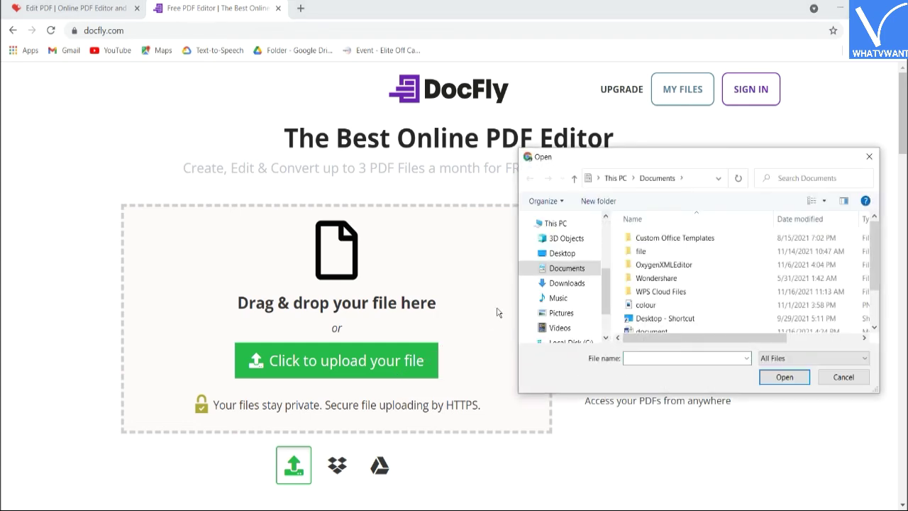
drag(877, 264, 881, 290)
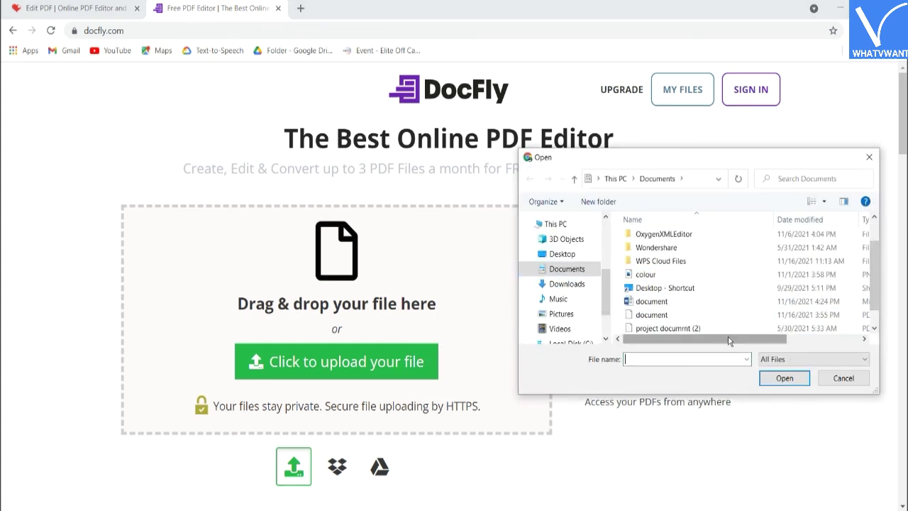
double_click(719, 329)
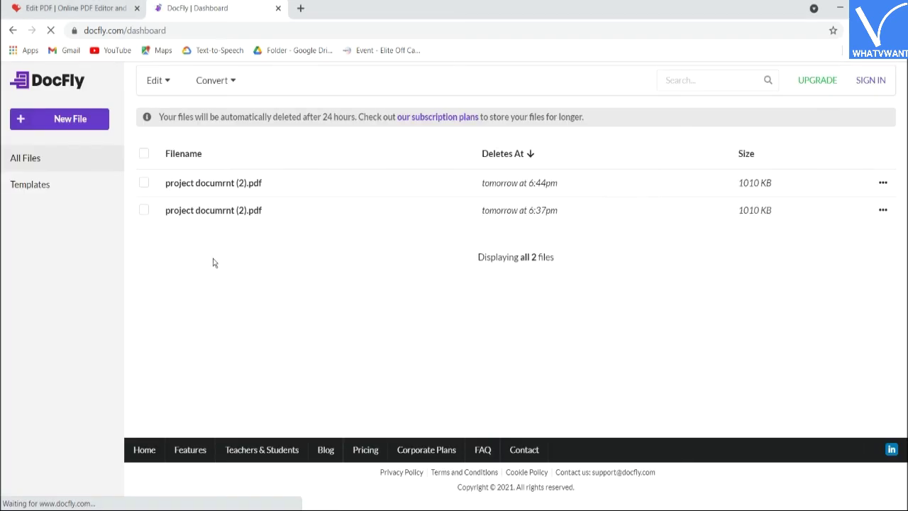
click(144, 210)
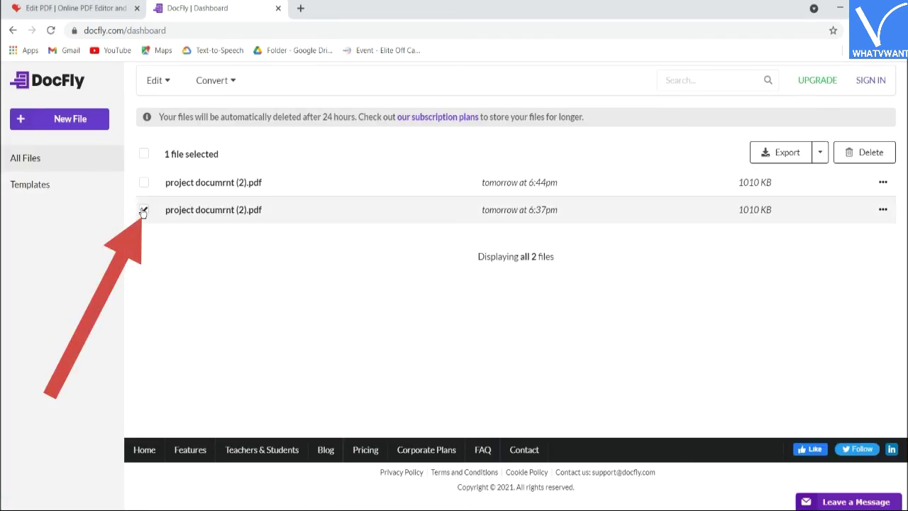
click(153, 82)
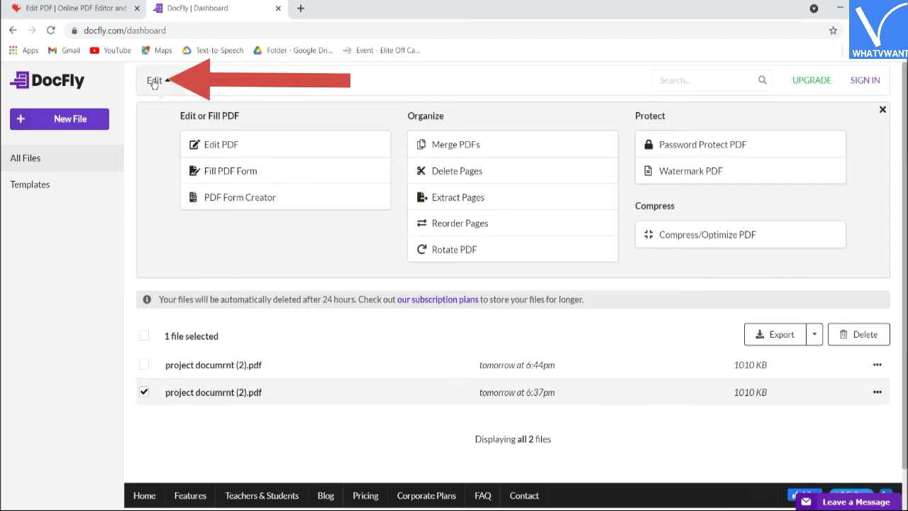
click(332, 149)
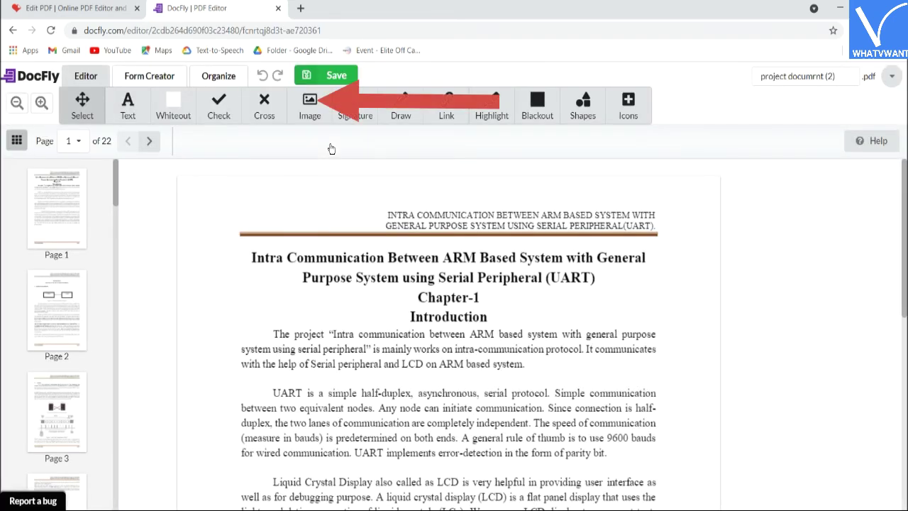
- Insert the chip image from the Downloads folder below page 1's last paragraph and enlarge it
click(310, 107)
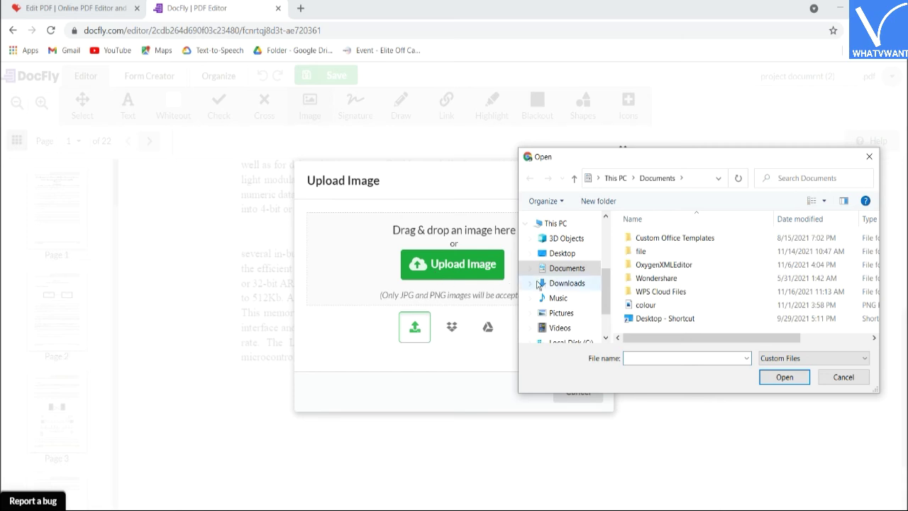
click(572, 283)
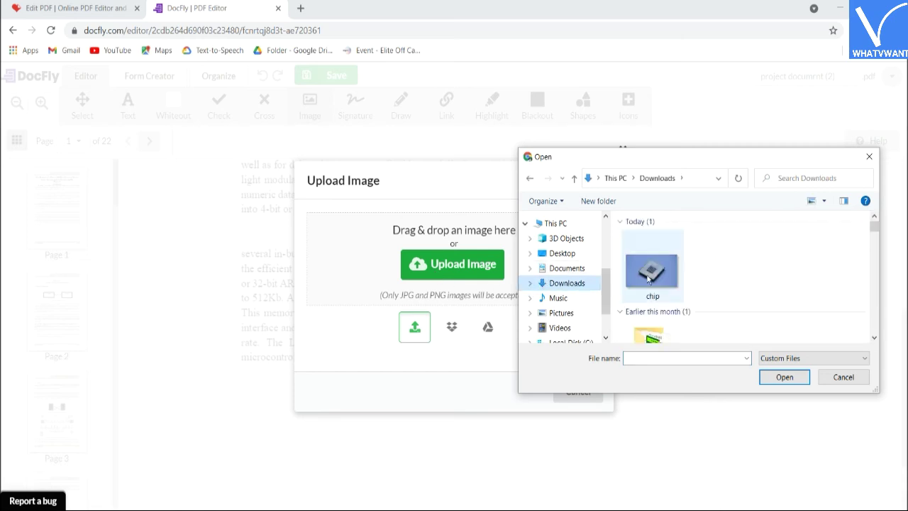
double_click(664, 279)
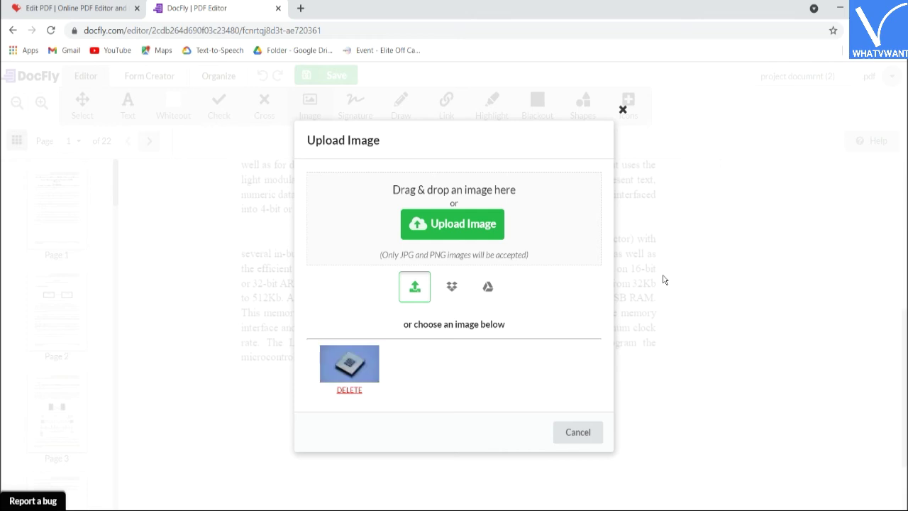
click(343, 374)
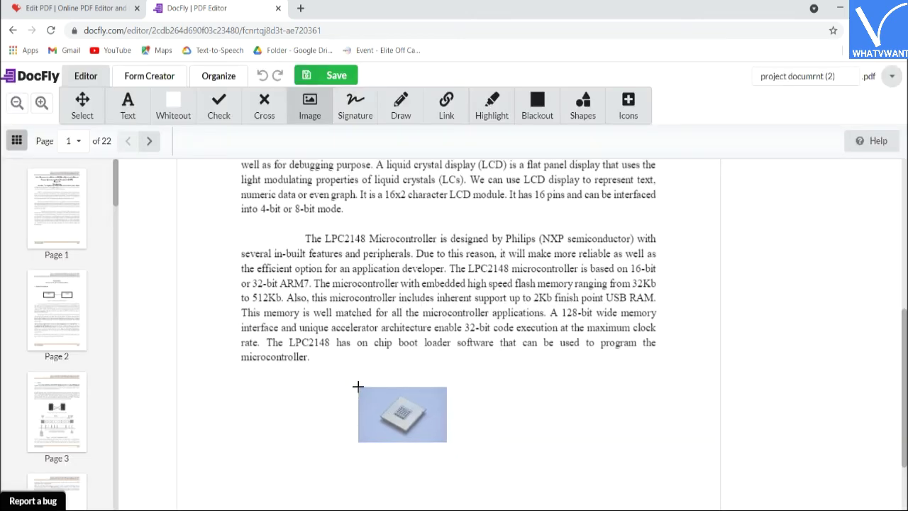
click(358, 386)
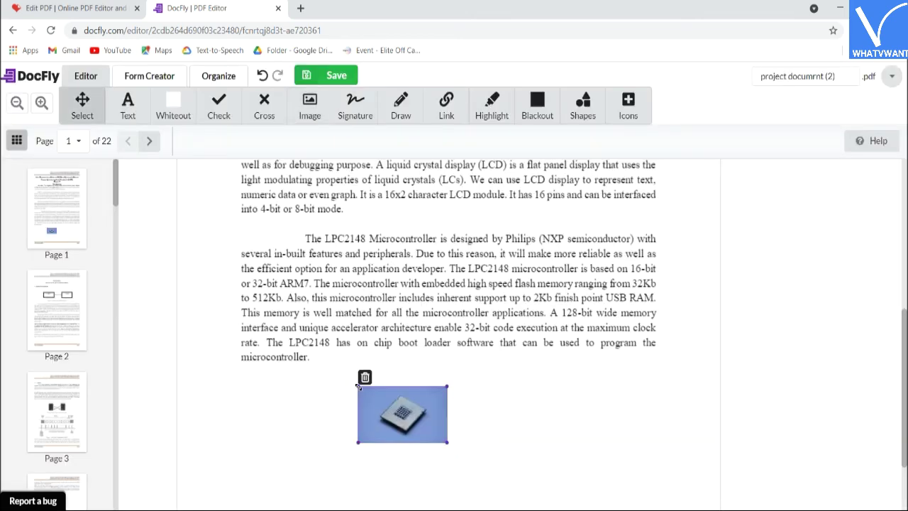
- Save the edited project document and export it as a file
click(333, 75)
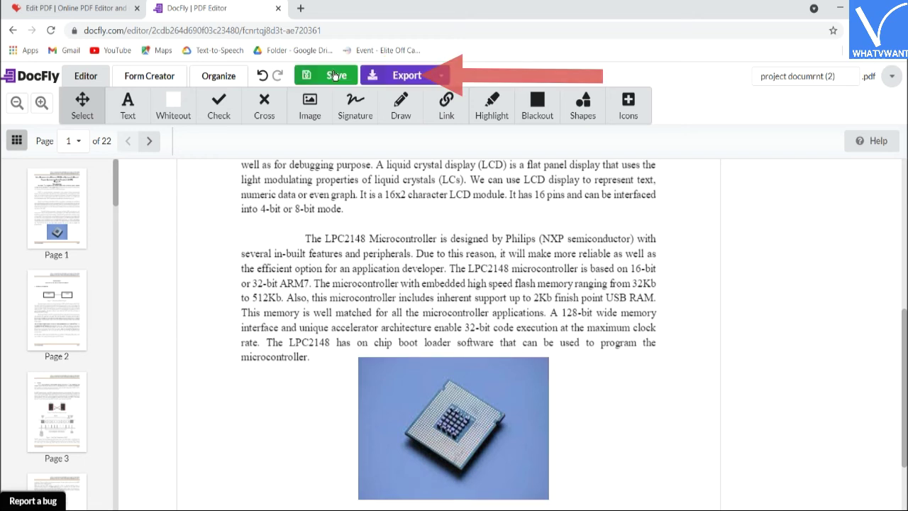
click(408, 76)
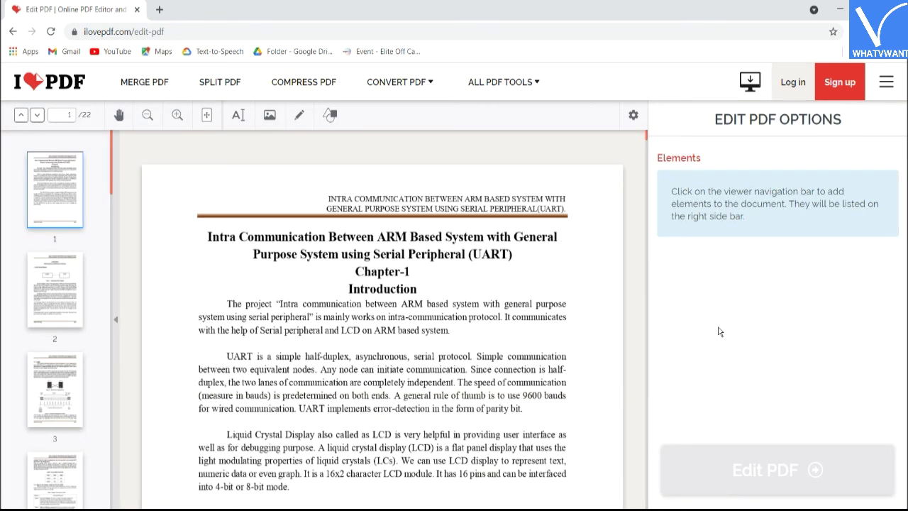
- In iLovePDF's editor, add the chip image from the Downloads folder and move it below page 1's last paragraph
click(269, 114)
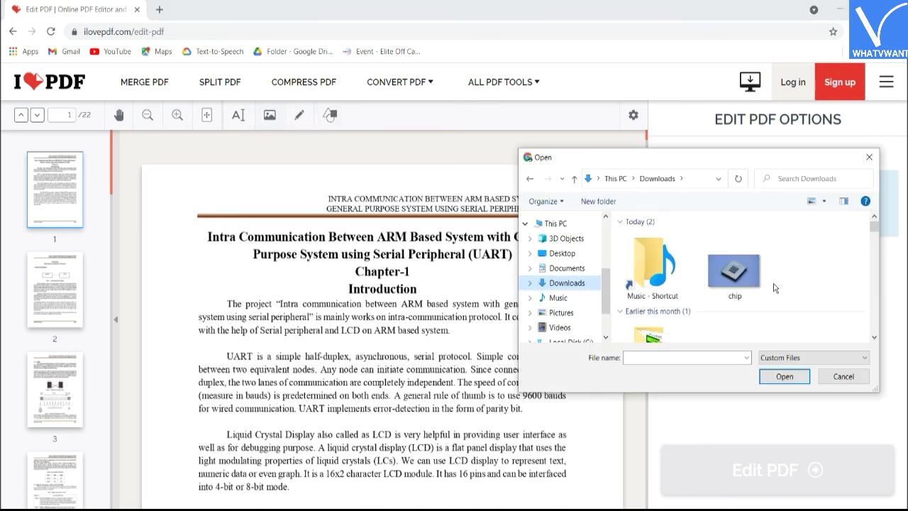
double_click(735, 271)
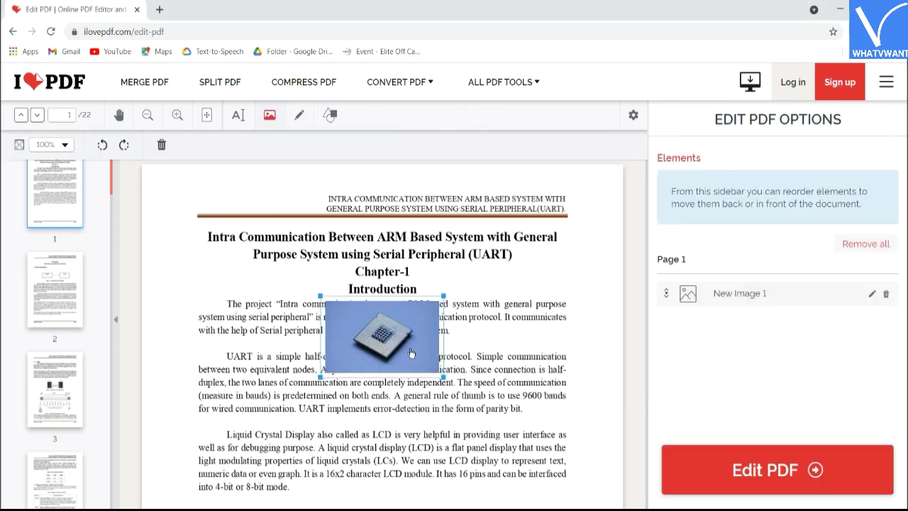
click(556, 402)
scroll(555, 402, down, 4)
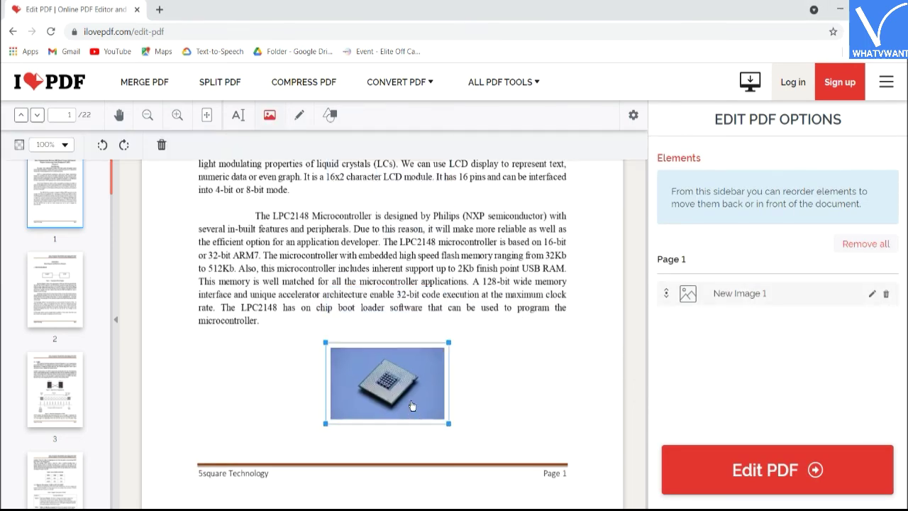
- Enlarge the chip image from its corner, shift it slightly left beneath the paragraph, and apply the PDF edit
drag(450, 343, 491, 331)
drag(392, 374, 384, 377)
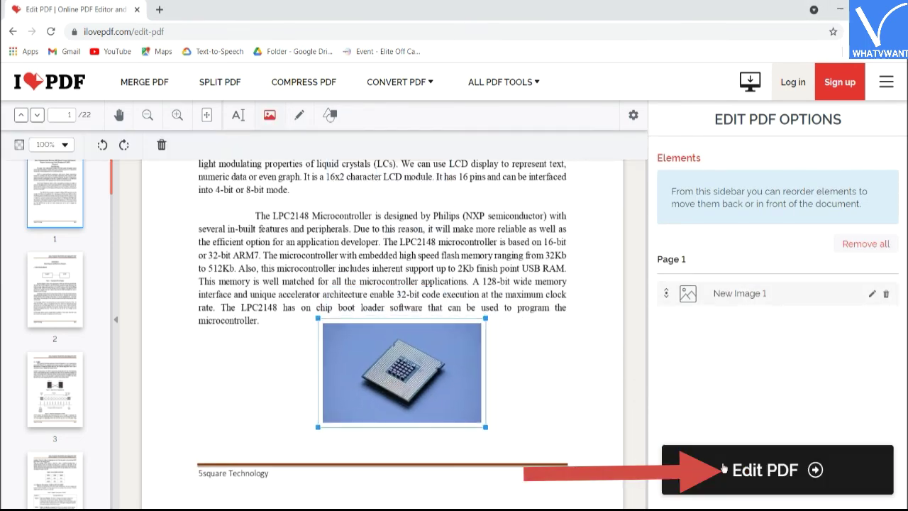
click(770, 470)
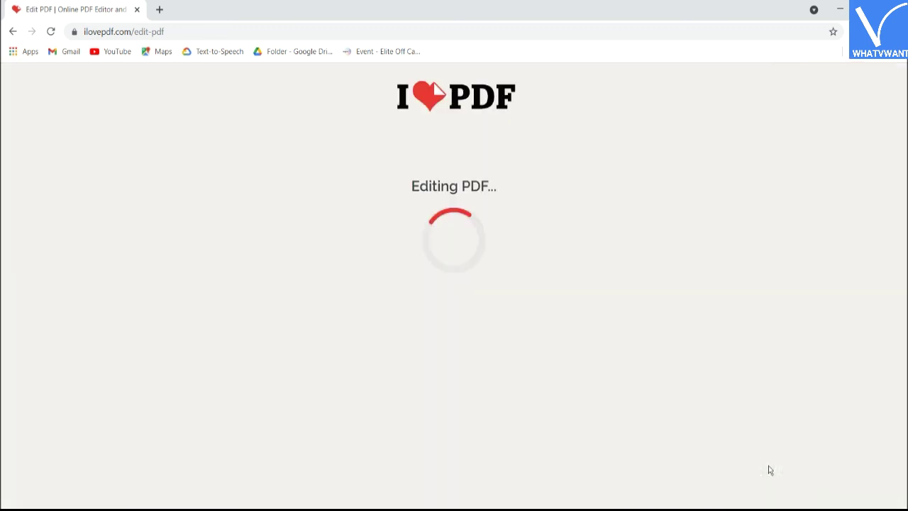